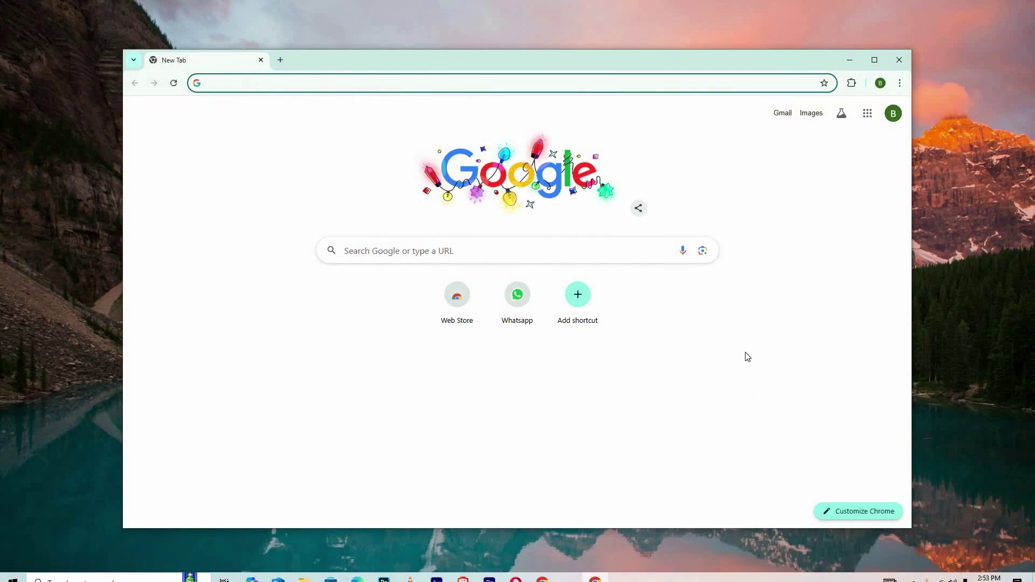
- Open Chrome's main menu from the three-dot button over the New Tab page
left_click(900, 83)
mouse_move(808, 412)
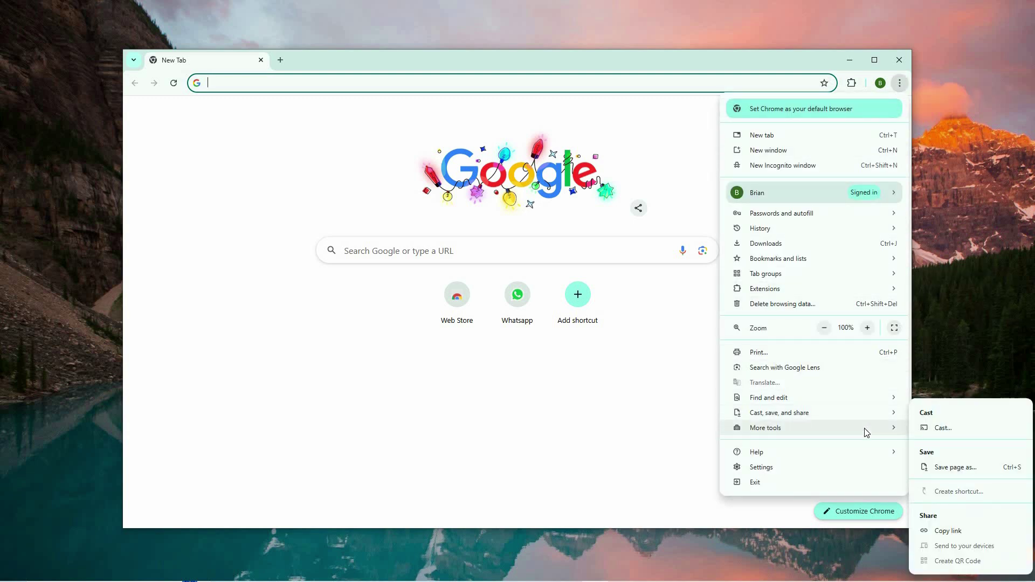
- Open the Settings page on the You and Google section for the signed-in account
left_click(768, 467)
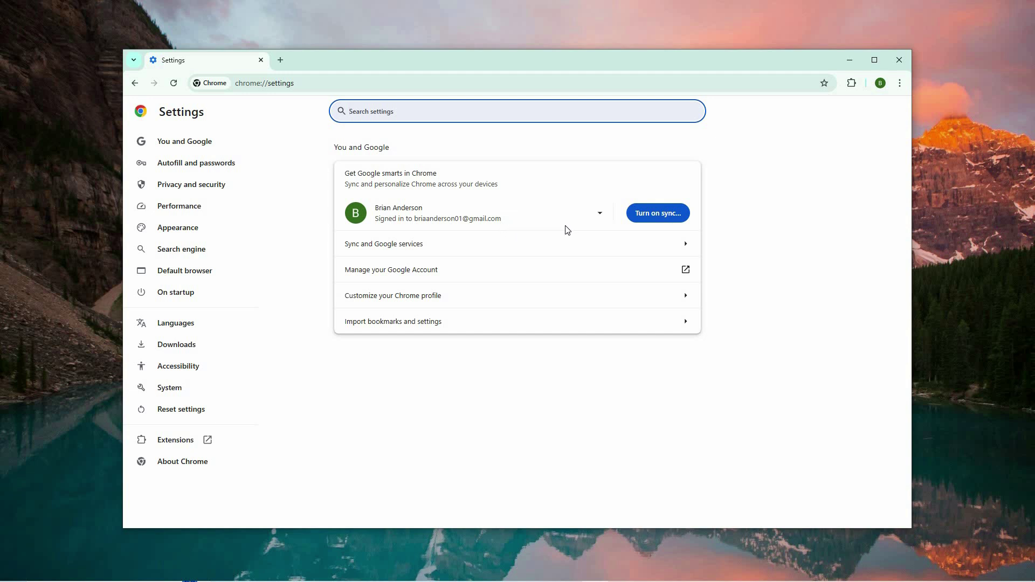
- Start Turn on sync for the account, showing the Bookmarks, Autofill, Extensions and History confirmation
left_click(652, 213)
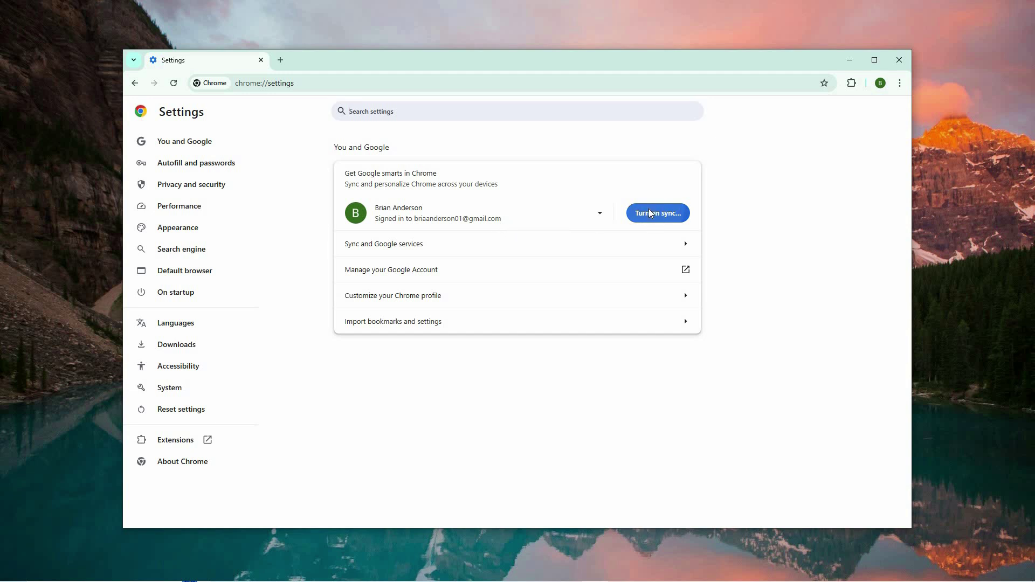